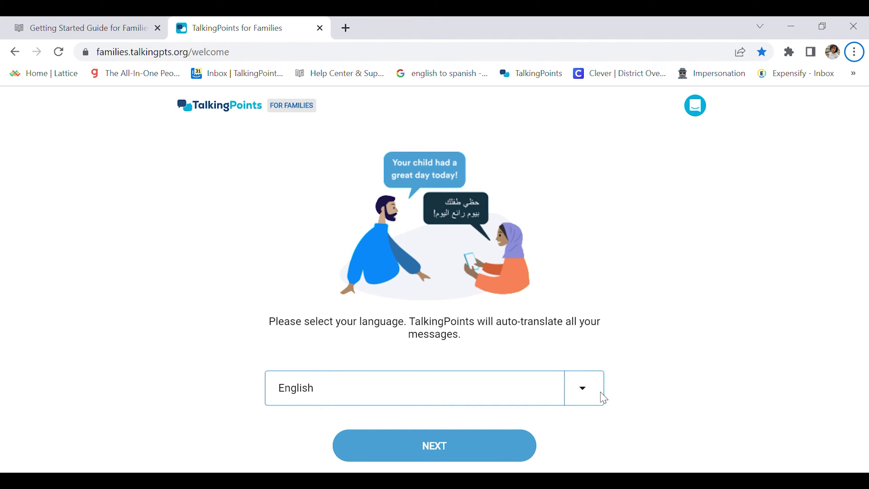
Browse the available languages and choose English as the message language.
{"action": "left_click", "coordinate": [590, 397]}
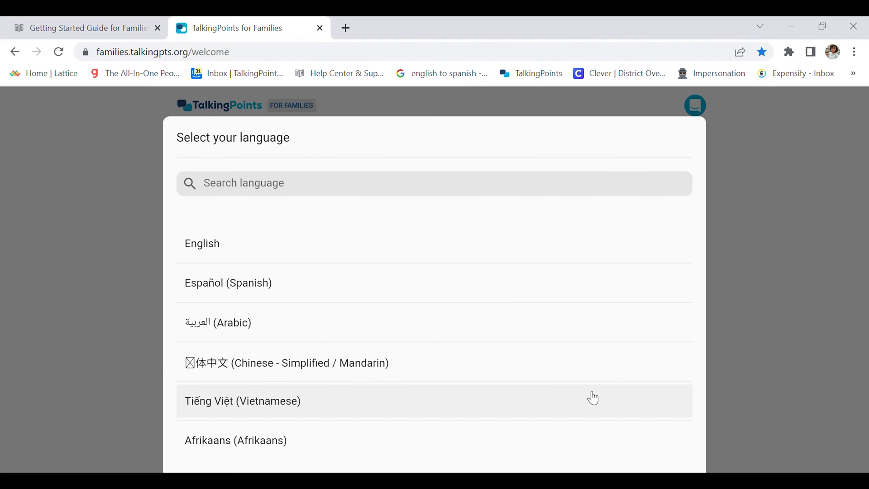
{"action": "scroll", "coordinate": [520, 280], "scroll_direction": "down", "scroll_amount": 3}
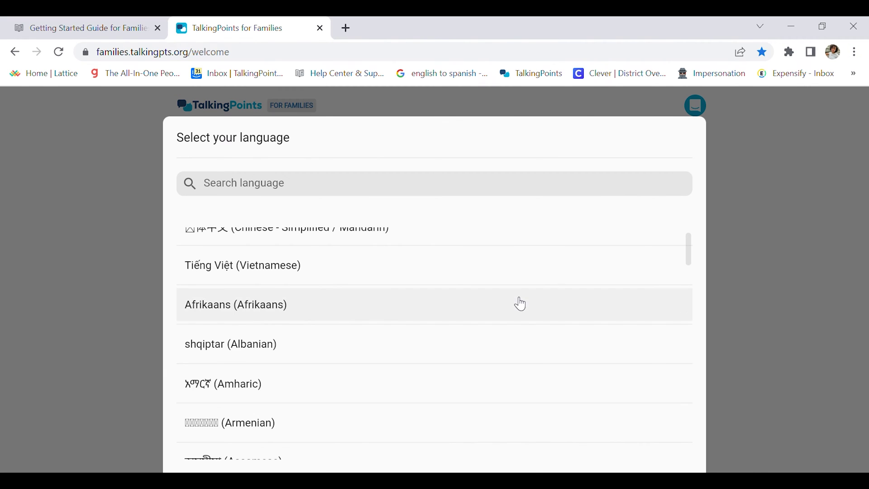
{"action": "scroll", "coordinate": [521, 304], "scroll_direction": "down", "scroll_amount": 15}
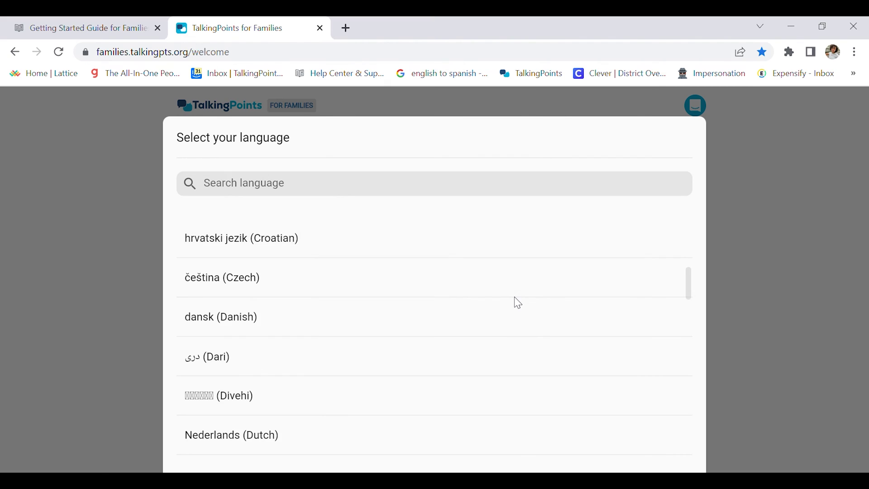
{"action": "scroll", "coordinate": [518, 304], "scroll_direction": "down", "scroll_amount": 20}
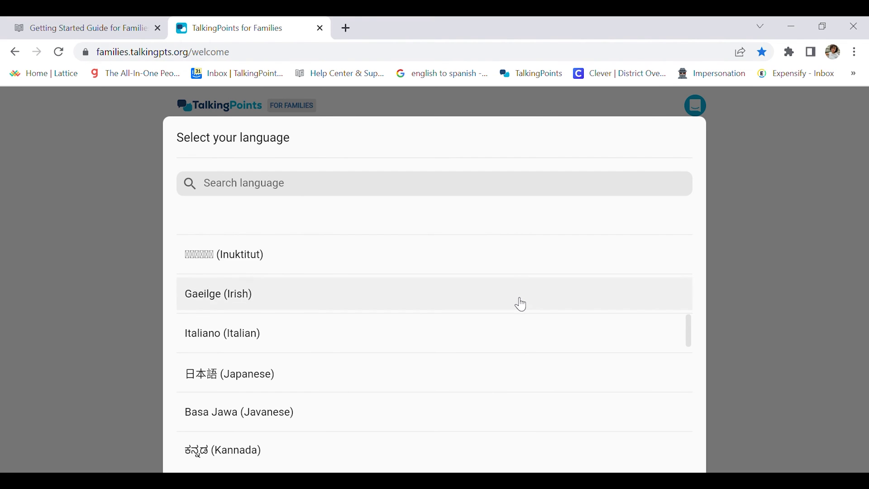
{"action": "scroll", "coordinate": [520, 304], "scroll_direction": "down", "scroll_amount": 20}
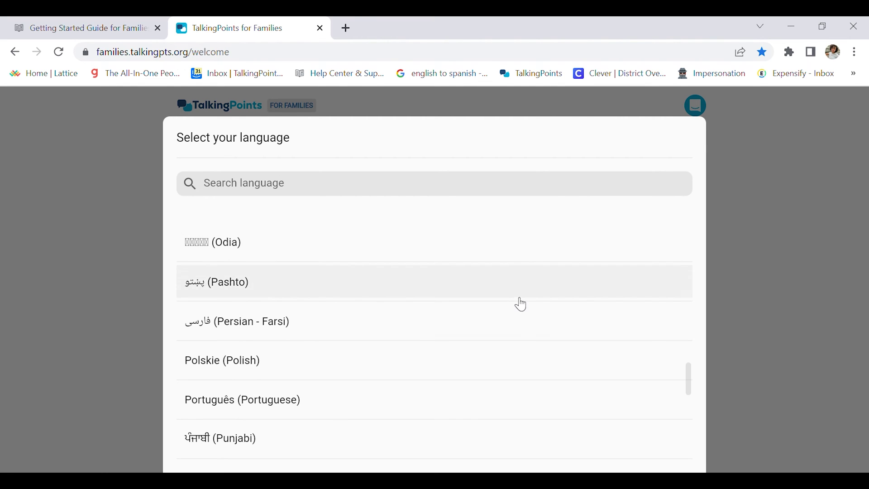
{"action": "scroll", "coordinate": [521, 304], "scroll_direction": "up", "scroll_amount": 20}
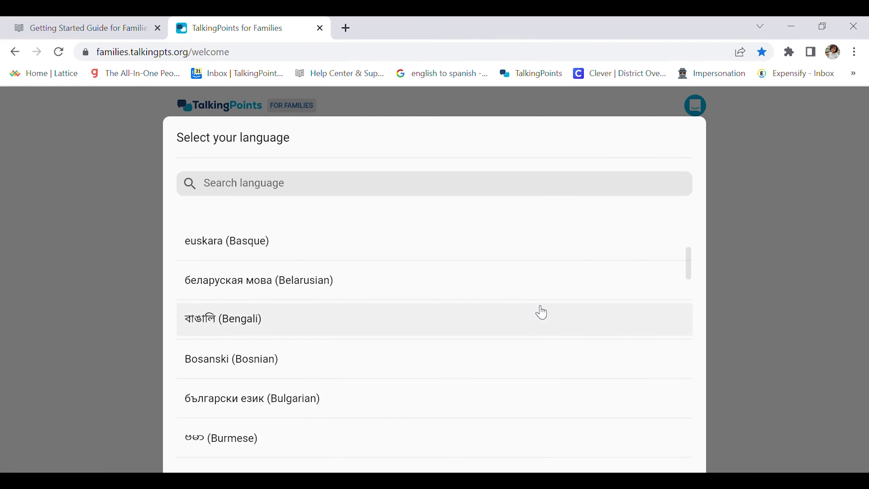
{"action": "scroll", "coordinate": [542, 313], "scroll_direction": "up", "scroll_amount": 10}
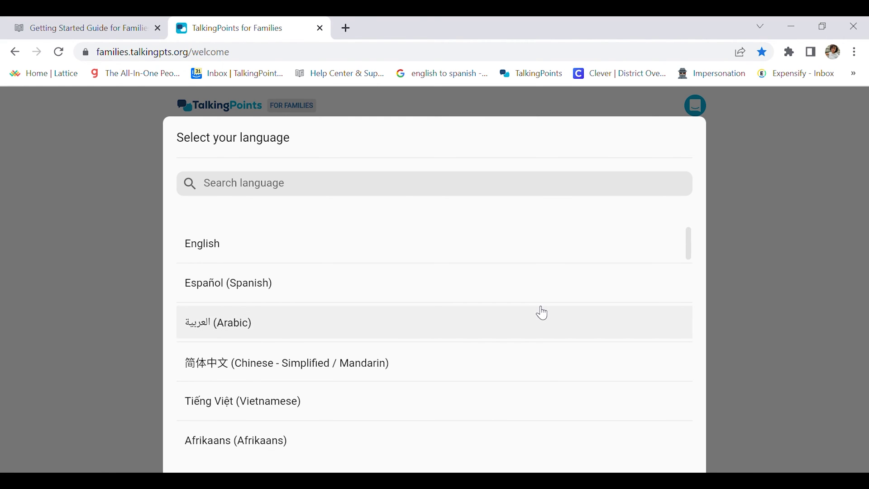
{"action": "left_click", "coordinate": [394, 248]}
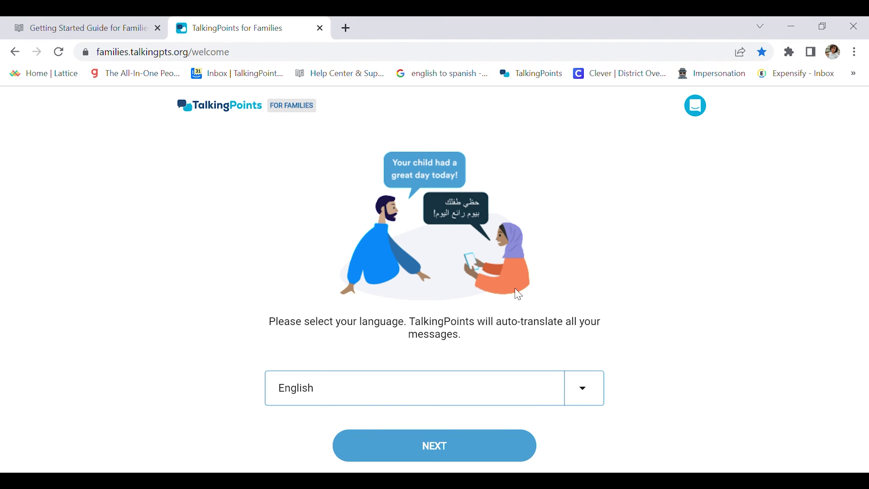
Enter a mobile phone number as contact info and request a verification code.
{"action": "left_click", "coordinate": [488, 453]}
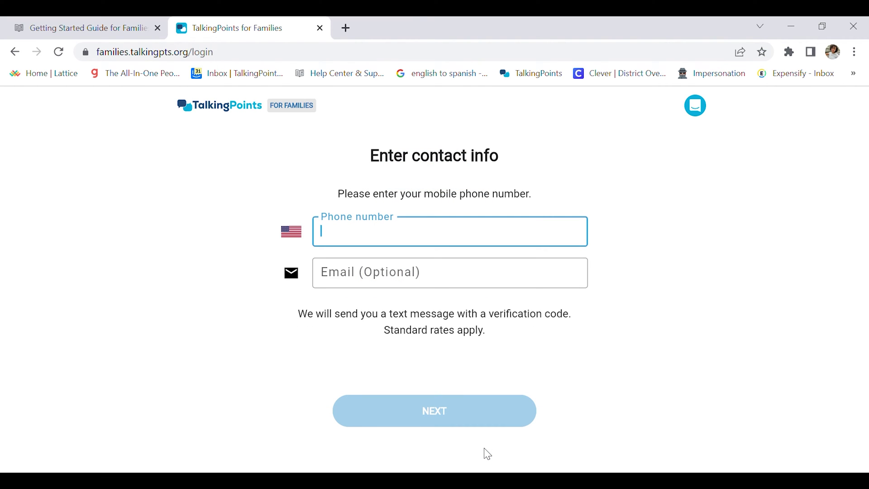
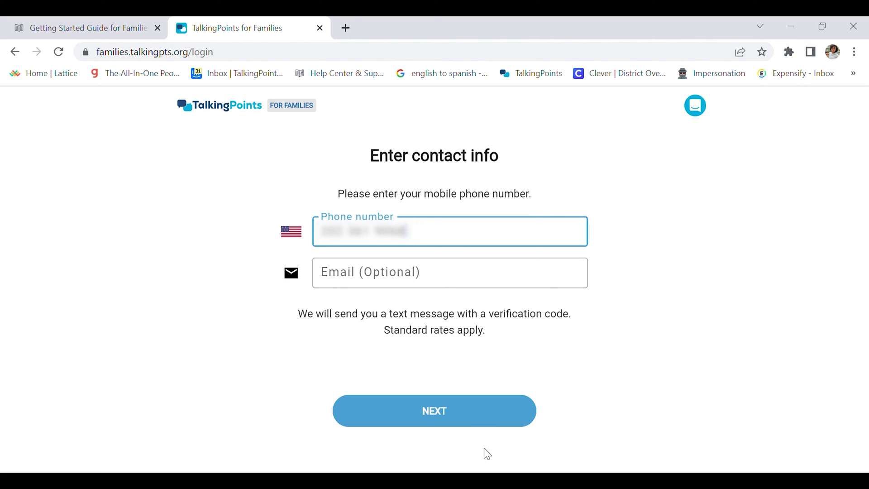
{"action": "left_click", "coordinate": [471, 426]}
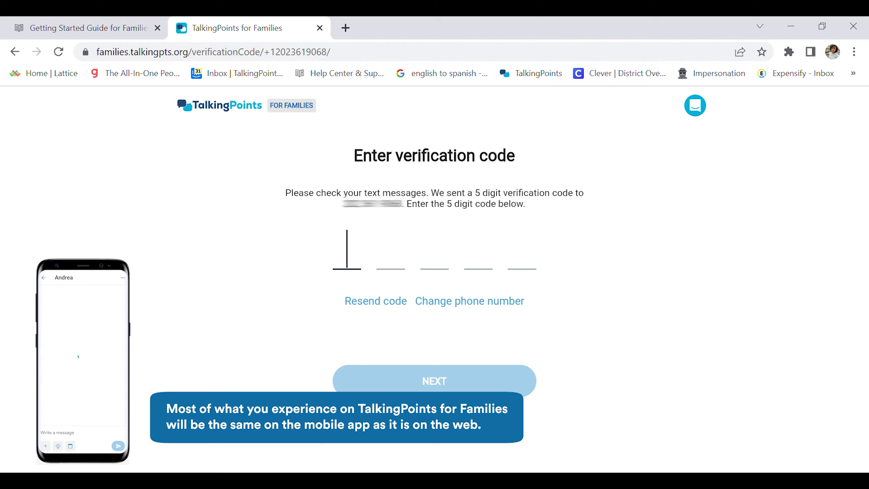
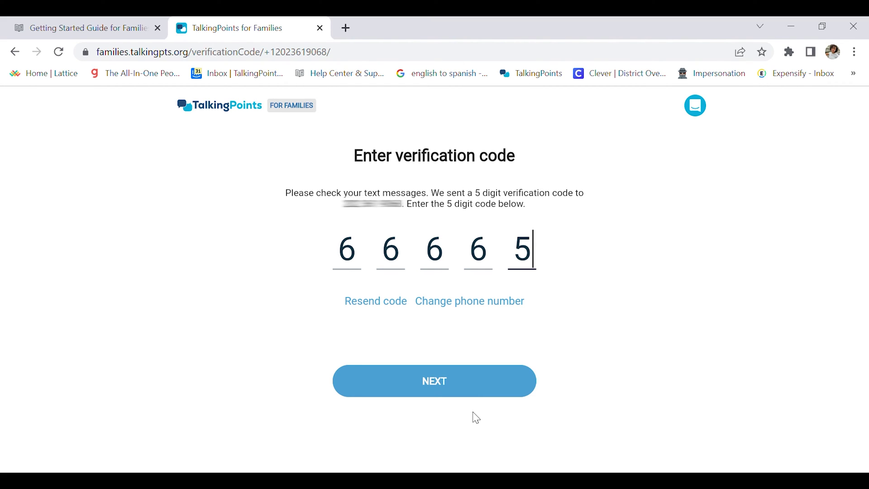
Enter the 5-digit verification code from the text message and submit it.
{"action": "left_click", "coordinate": [465, 385]}
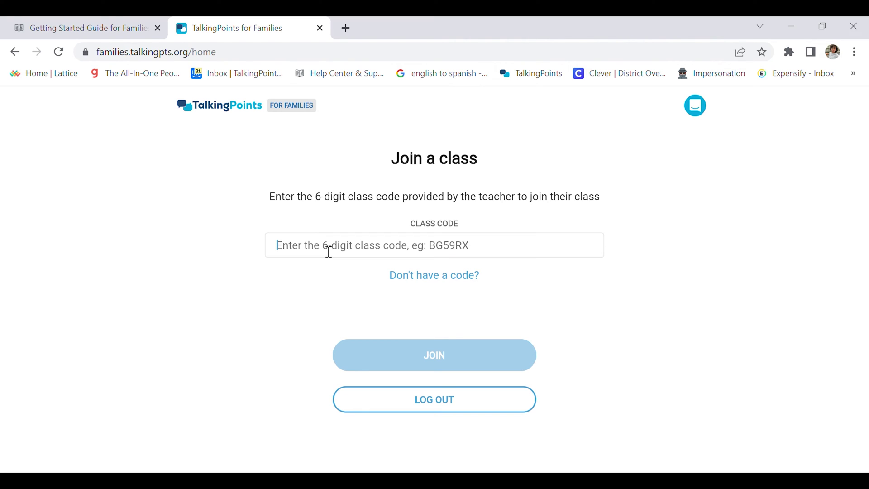
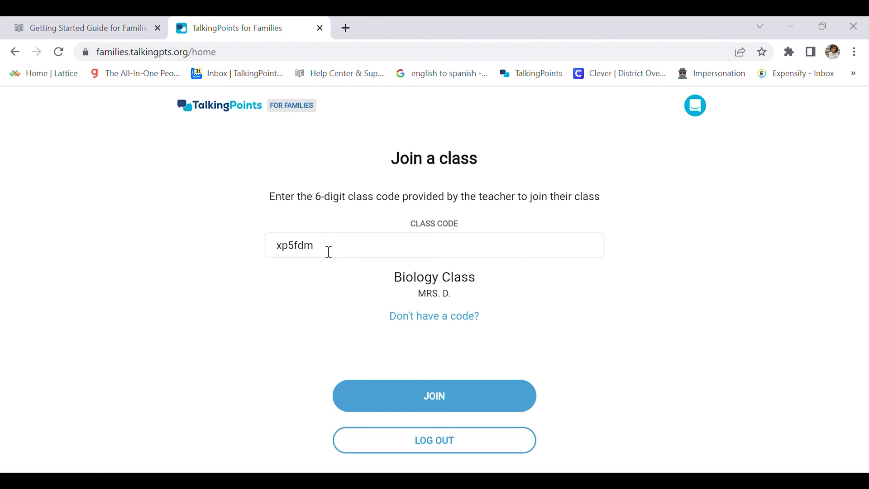
Enter the 6-digit class code for Biology Class and join it.
{"action": "left_click", "coordinate": [412, 402]}
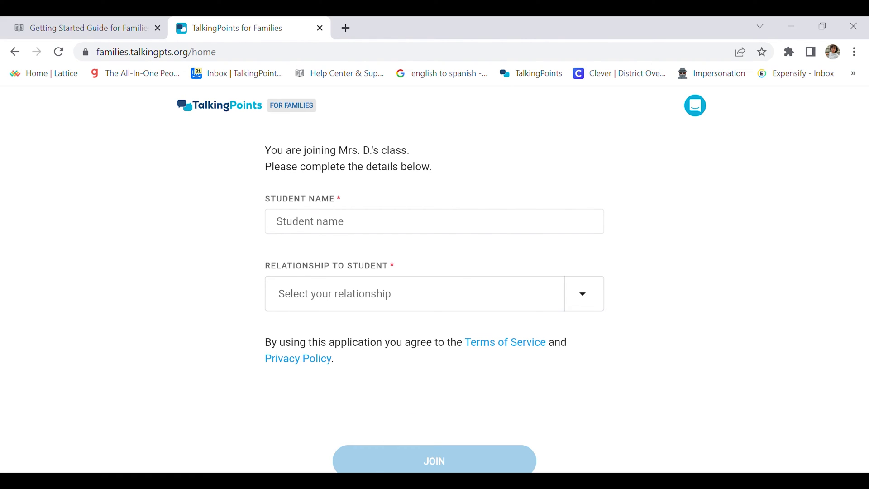
Enter the student's name, choose Mother as the relationship, and complete joining the class.
{"action": "left_click", "coordinate": [397, 232]}
{"action": "type", "text": "Andrea"}
{"action": "left_click", "coordinate": [597, 298]}
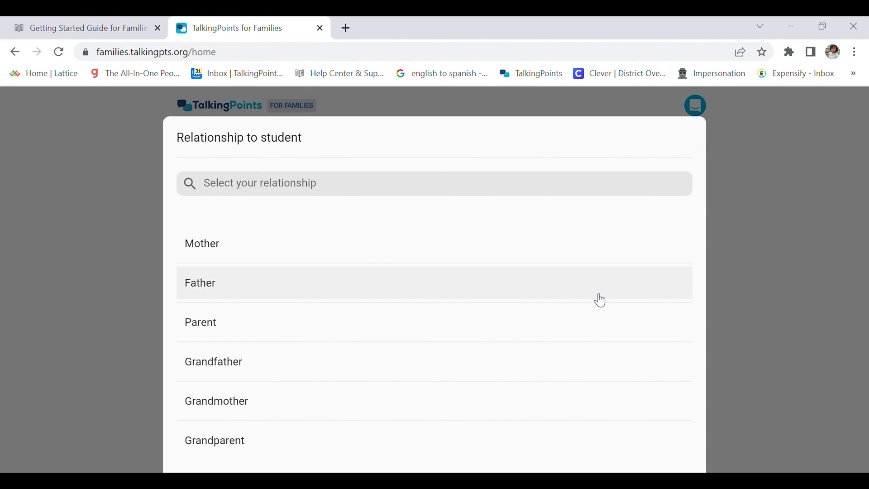
{"action": "left_click", "coordinate": [518, 253]}
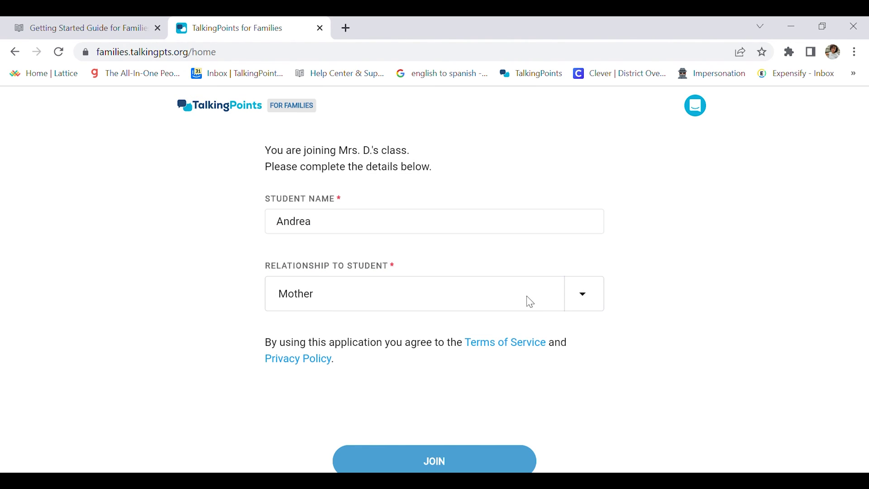
{"action": "left_click", "coordinate": [446, 464]}
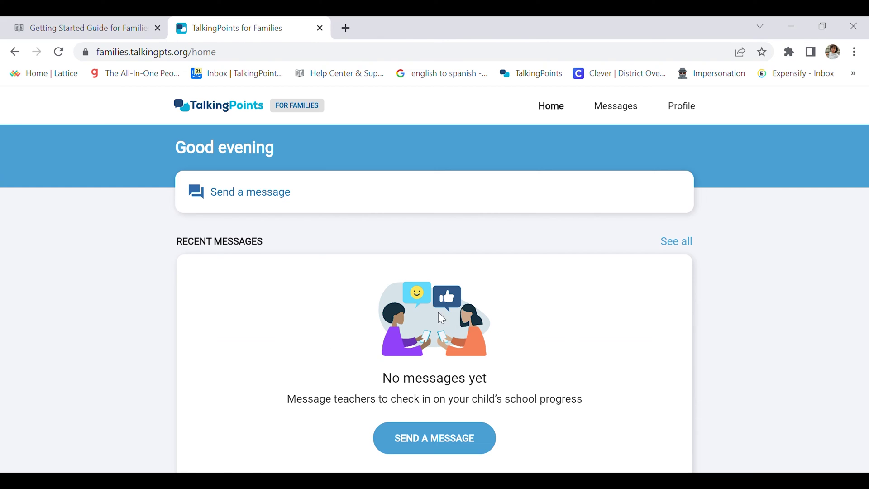
{"action": "scroll", "coordinate": [471, 334], "scroll_direction": "down", "scroll_amount": 1}
{"action": "scroll", "coordinate": [472, 336], "scroll_direction": "down", "scroll_amount": 1}
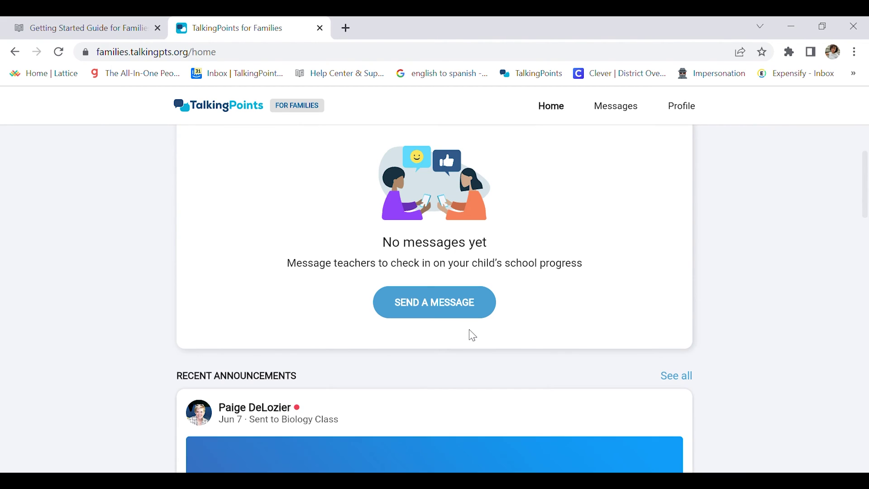
{"action": "scroll", "coordinate": [472, 335], "scroll_direction": "down", "scroll_amount": 3}
{"action": "scroll", "coordinate": [472, 335], "scroll_direction": "up", "scroll_amount": 1}
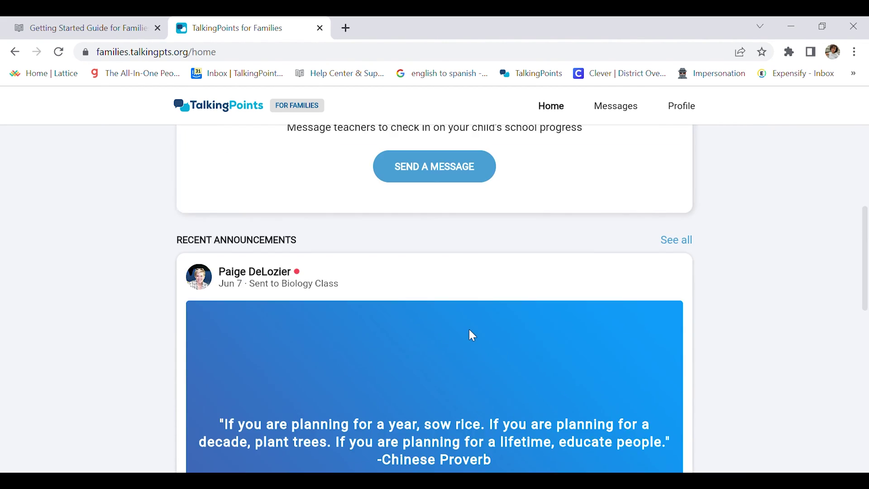
{"action": "scroll", "coordinate": [471, 334], "scroll_direction": "down", "scroll_amount": 2}
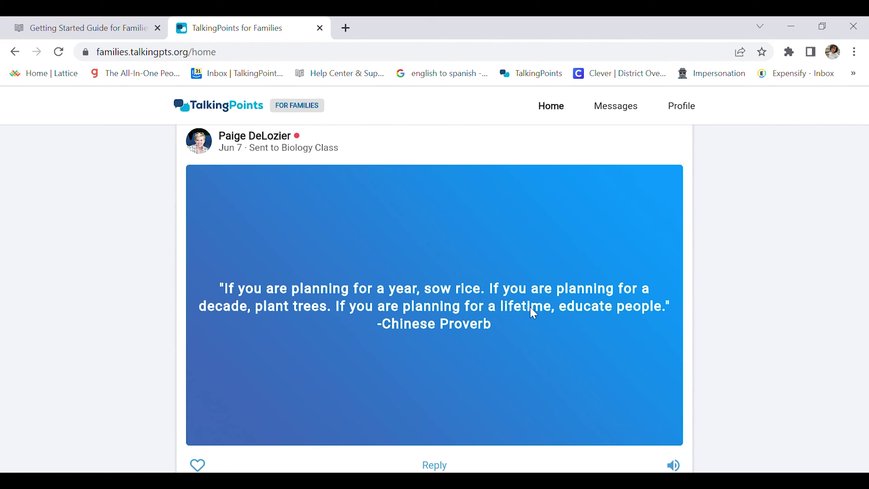
{"action": "scroll", "coordinate": [587, 345], "scroll_direction": "down", "scroll_amount": 2}
{"action": "scroll", "coordinate": [588, 346], "scroll_direction": "up", "scroll_amount": 2}
{"action": "scroll", "coordinate": [402, 390], "scroll_direction": "up", "scroll_amount": 4}
{"action": "scroll", "coordinate": [417, 382], "scroll_direction": "up", "scroll_amount": 3}
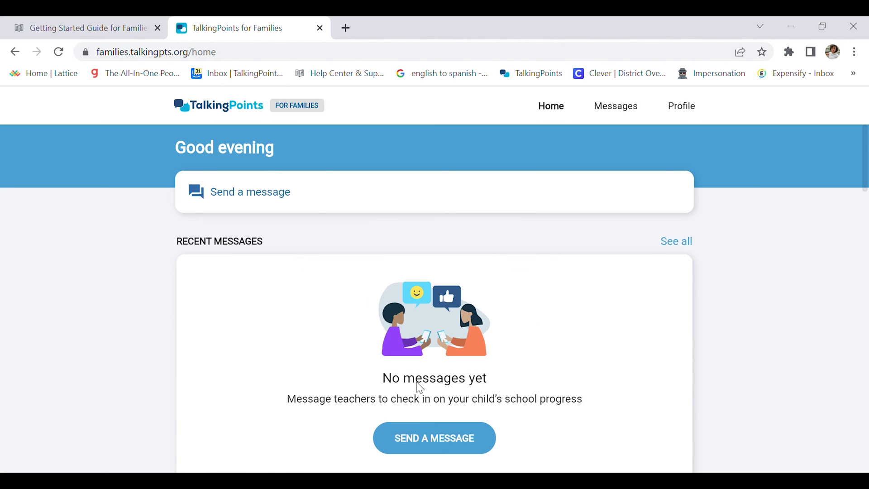
{"action": "scroll", "coordinate": [515, 407], "scroll_direction": "down", "scroll_amount": 1}
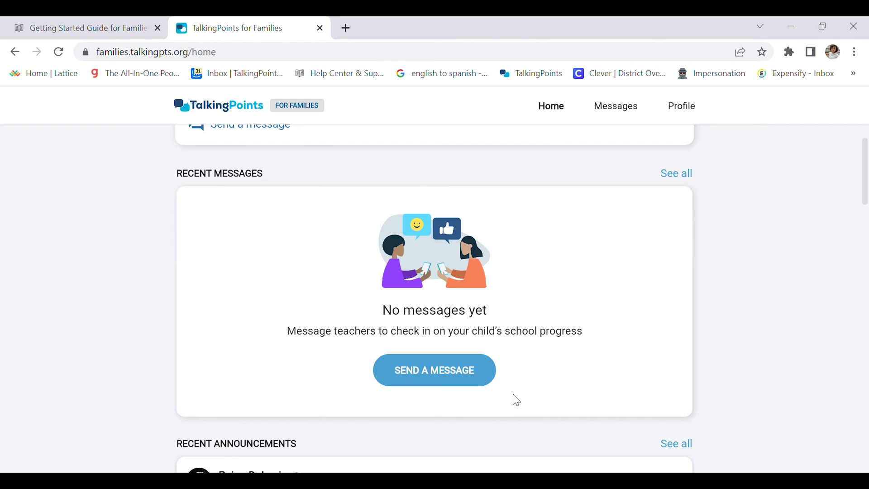
{"action": "left_click", "coordinate": [687, 108]}
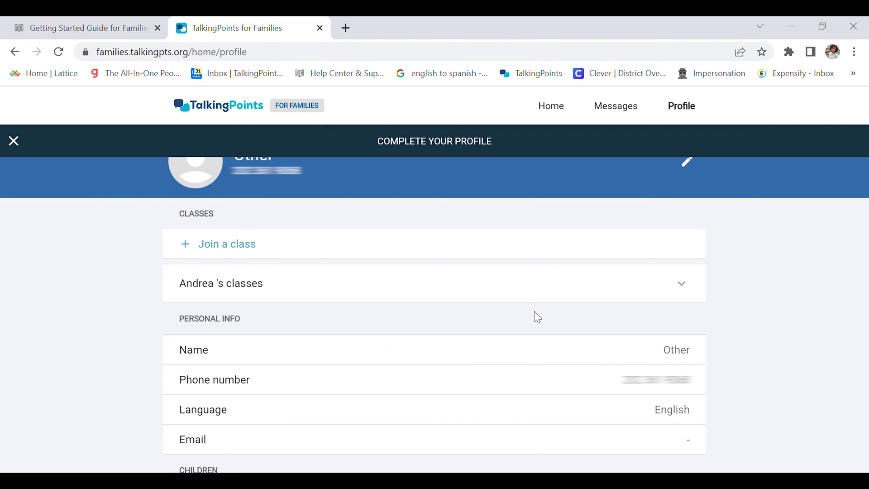
Expand the child's classes row to confirm Biology Class, then collapse it again.
{"action": "left_click", "coordinate": [682, 284]}
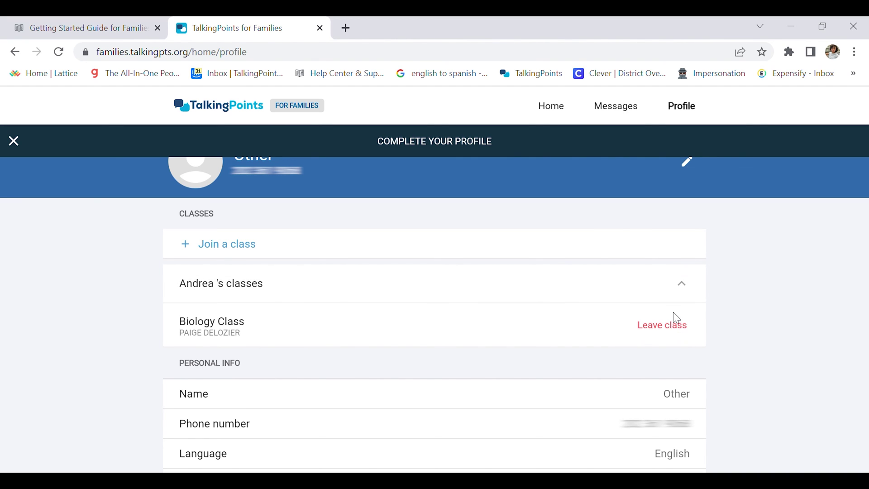
{"action": "left_click", "coordinate": [681, 283]}
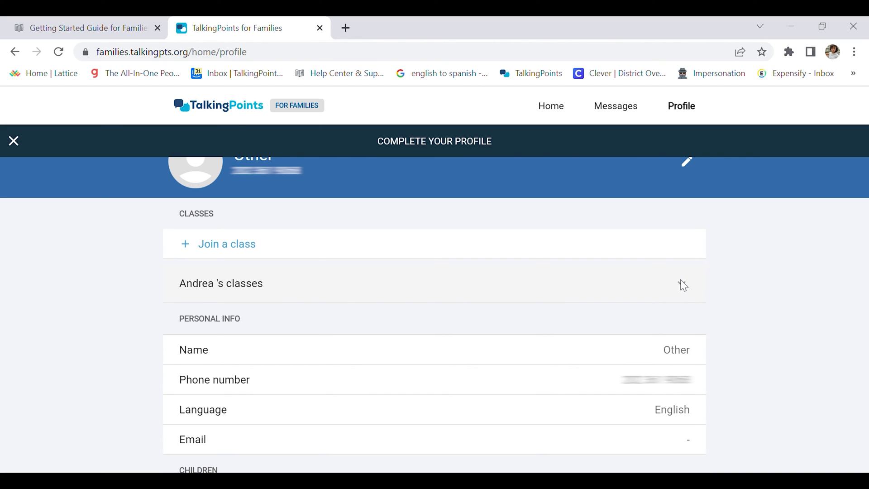
Edit the profile, replacing the placeholder name Other with the parent's full name.
{"action": "left_click", "coordinate": [692, 167]}
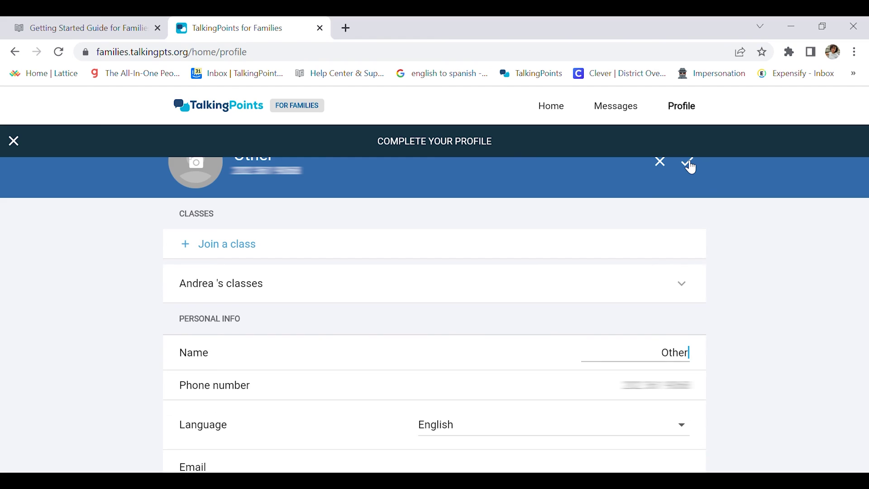
{"action": "scroll", "coordinate": [598, 281], "scroll_direction": "down", "scroll_amount": 1}
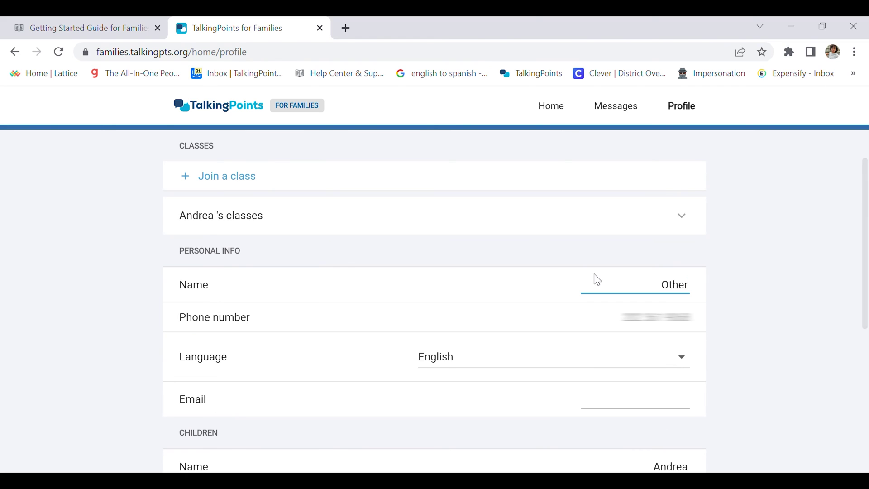
{"action": "key", "text": "BackSpace"}
{"action": "key", "text": "BackSpace"}
{"action": "key", "text": "BackSpace"}
{"action": "key", "text": "BackSpace"}
{"action": "key", "text": "BackSpace"}
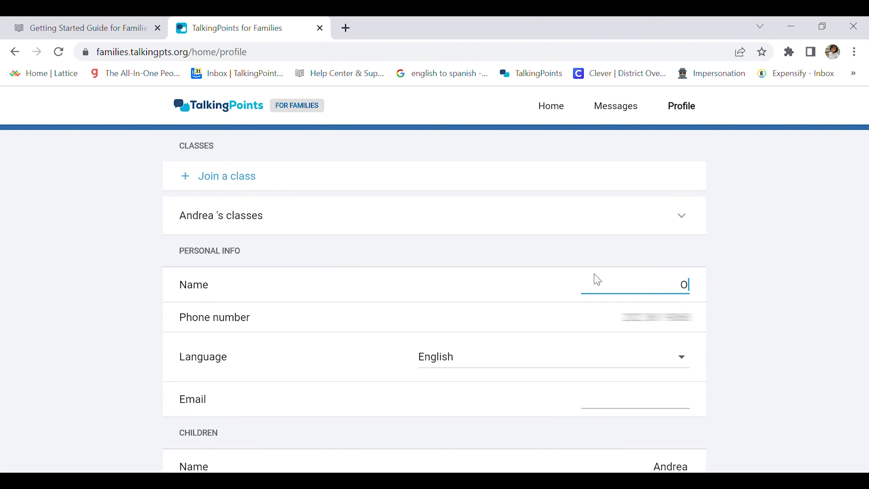
{"action": "type", "text": "Maria Eduarda"}
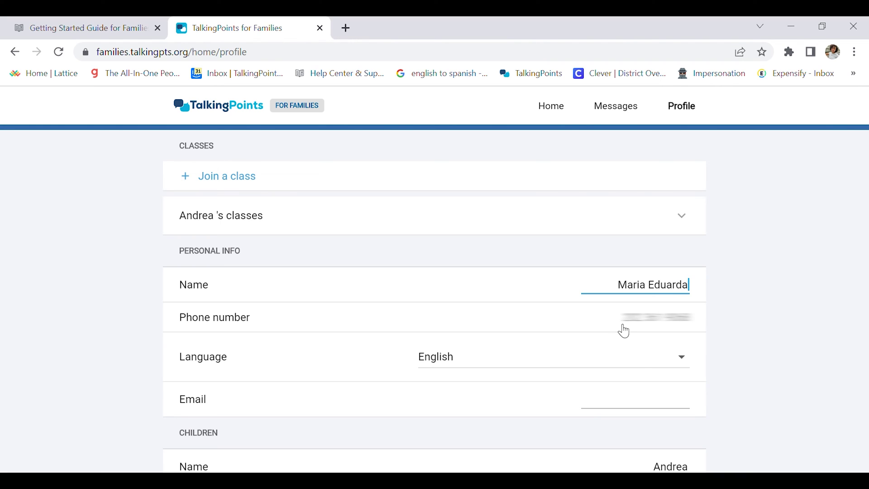
{"action": "scroll", "coordinate": [647, 325], "scroll_direction": "down", "scroll_amount": 1}
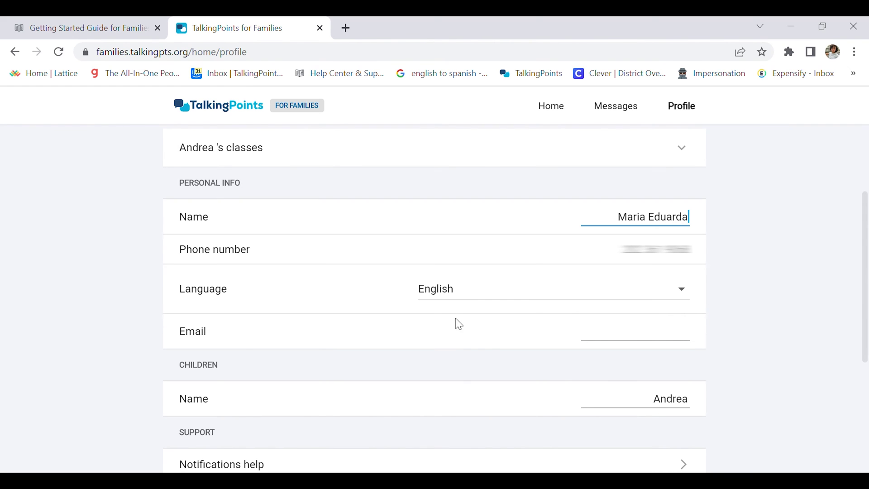
{"action": "scroll", "coordinate": [625, 332], "scroll_direction": "down", "scroll_amount": 1}
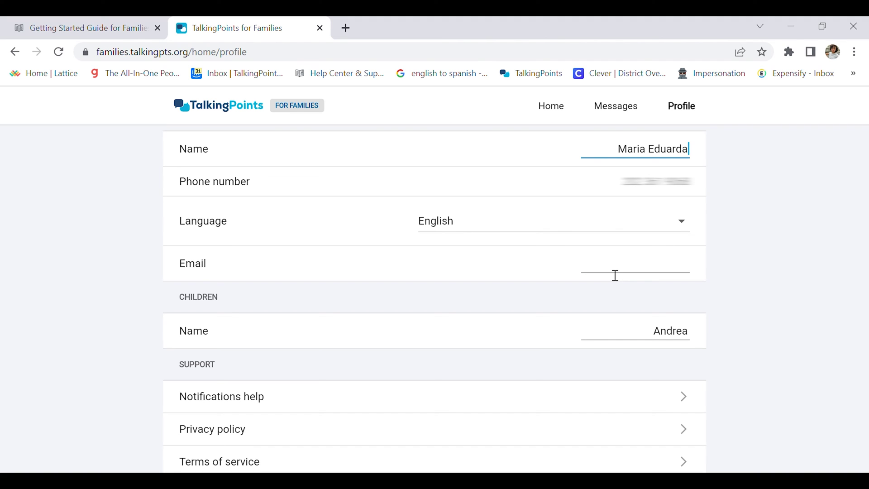
{"action": "scroll", "coordinate": [610, 343], "scroll_direction": "down", "scroll_amount": 3}
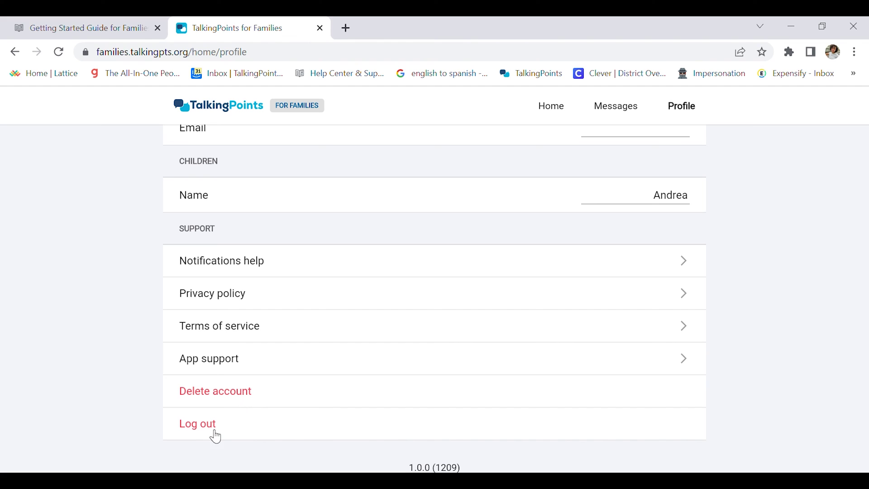
{"action": "scroll", "coordinate": [560, 317], "scroll_direction": "up", "scroll_amount": 3}
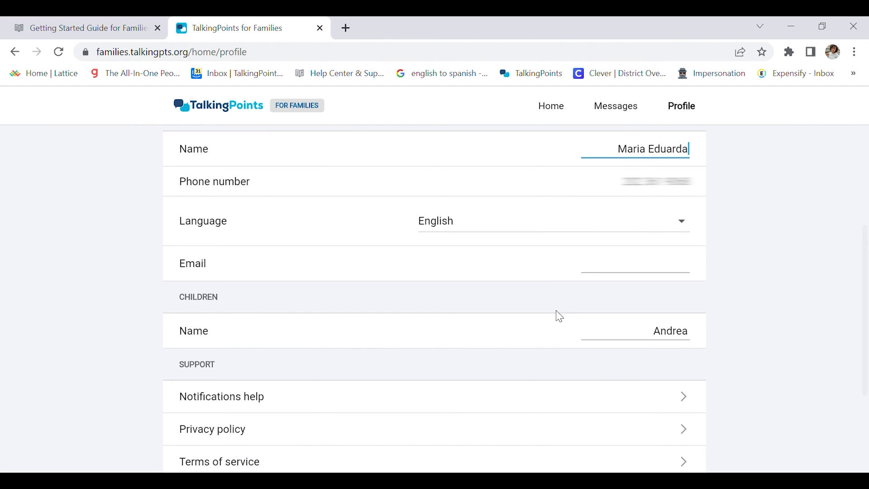
Save the updated profile name, dismiss the Complete Your Profile banner, and return home.
{"action": "scroll", "coordinate": [560, 316], "scroll_direction": "up", "scroll_amount": 5}
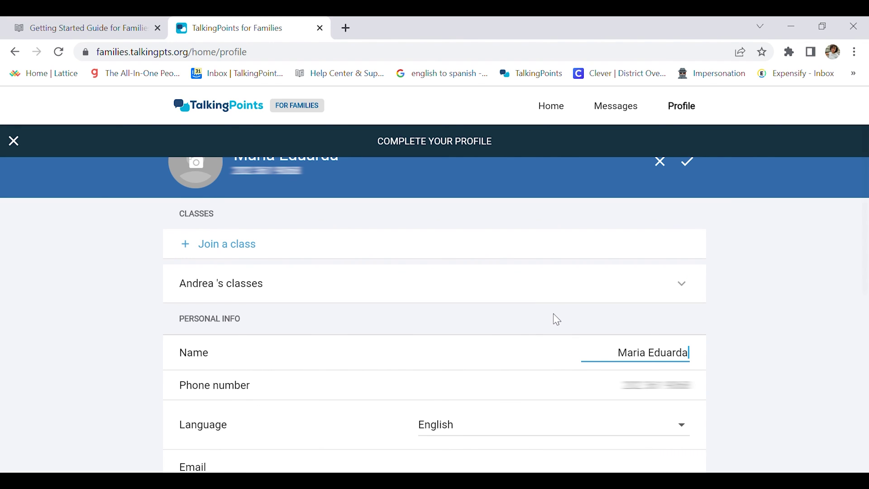
{"action": "left_click", "coordinate": [693, 164]}
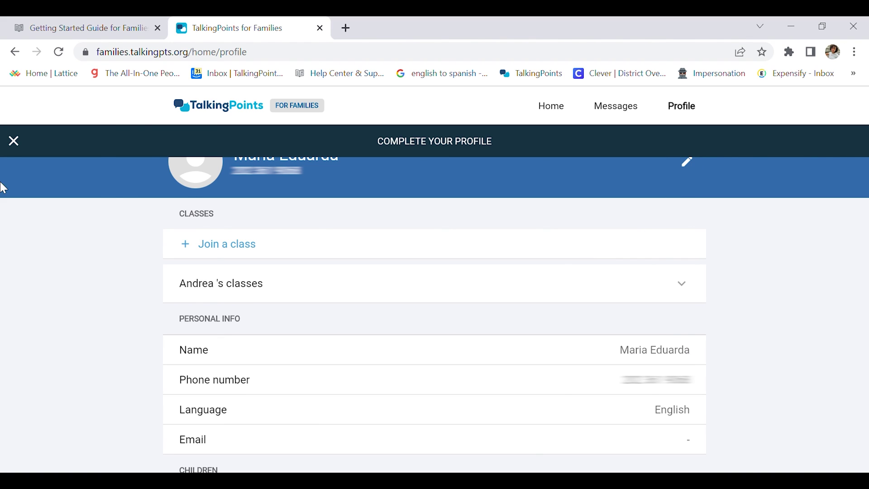
{"action": "left_click", "coordinate": [14, 141]}
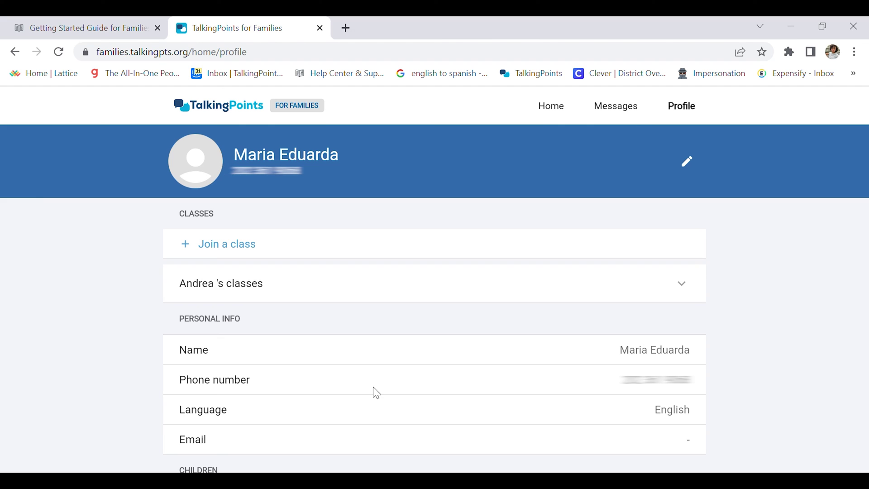
{"action": "left_click", "coordinate": [561, 114]}
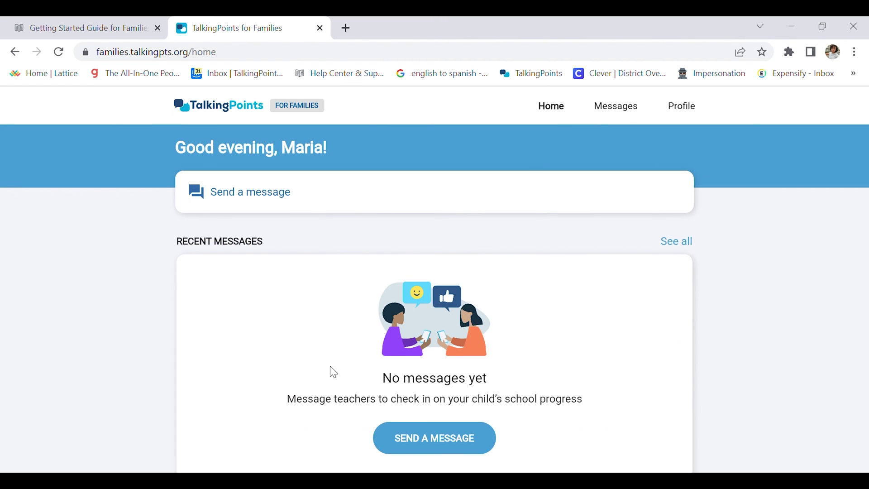
Send the Biology teacher a greeting about being excited the child is in their class.
{"action": "scroll", "coordinate": [333, 371], "scroll_direction": "down", "scroll_amount": 2}
{"action": "left_click", "coordinate": [453, 374]}
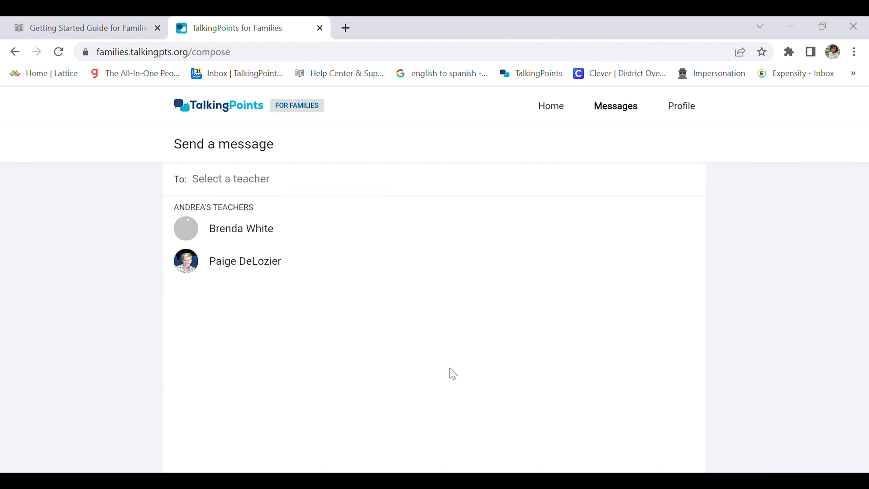
{"action": "left_click", "coordinate": [265, 267]}
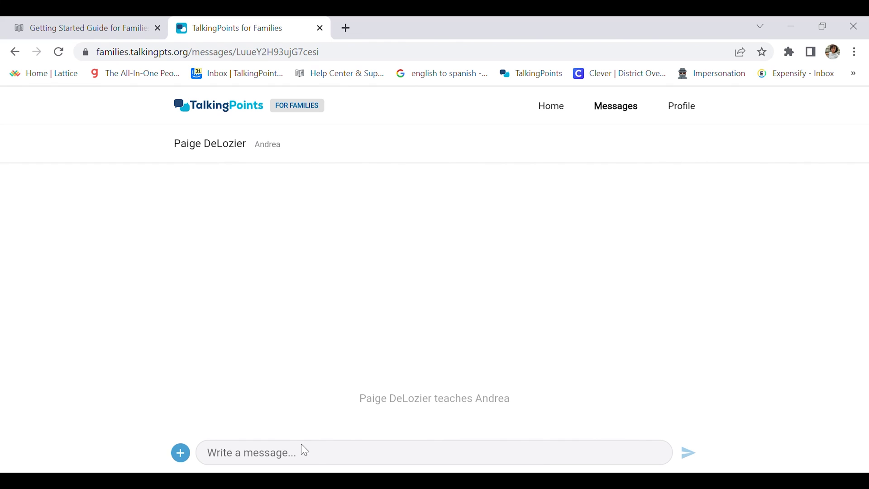
{"action": "left_click", "coordinate": [306, 458]}
{"action": "type", "text": "Hi"}
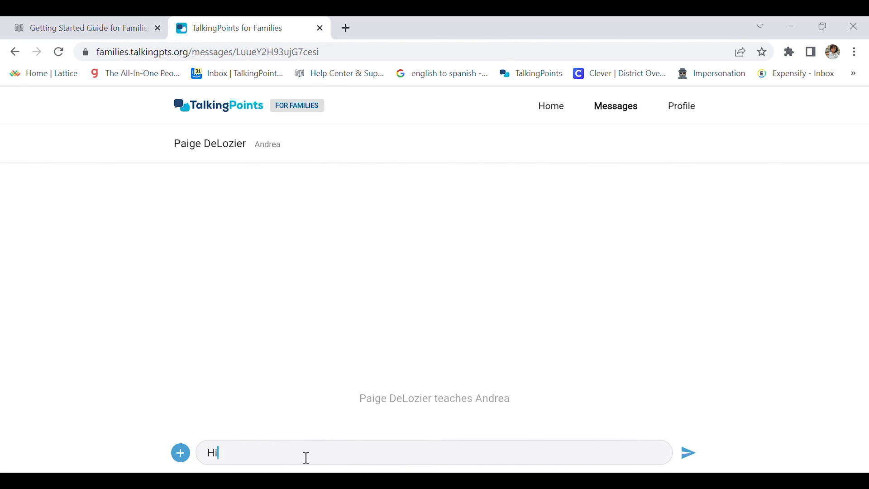
{"action": "type", "text": " Mrs. Delozier! I am excit"}
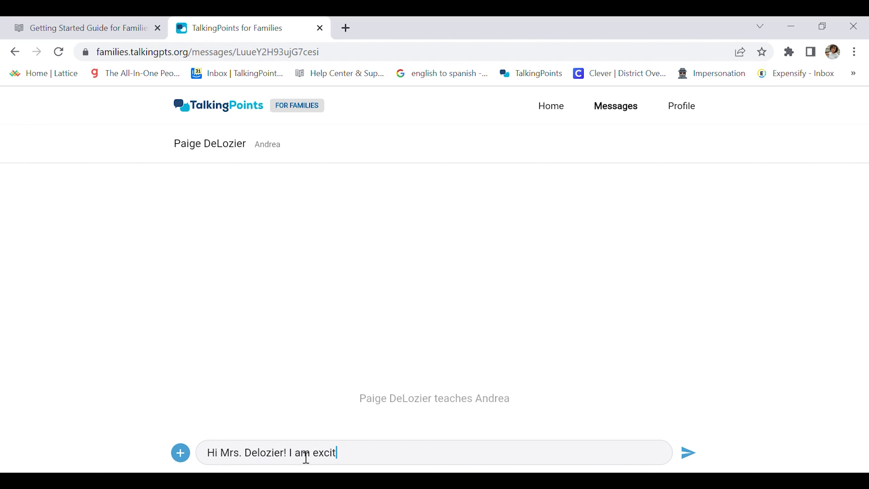
{"action": "type", "text": "ed for Andrea to be in your cl"}
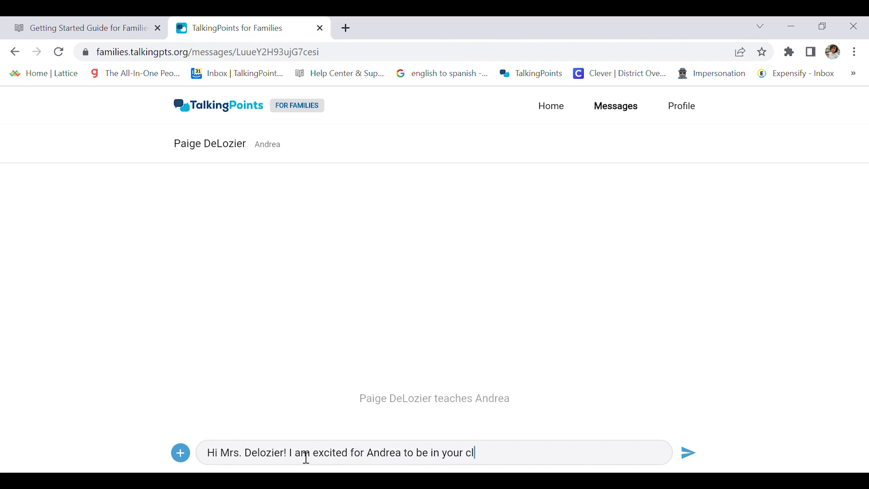
{"action": "type", "text": "ass!"}
{"action": "left_click", "coordinate": [689, 458]}
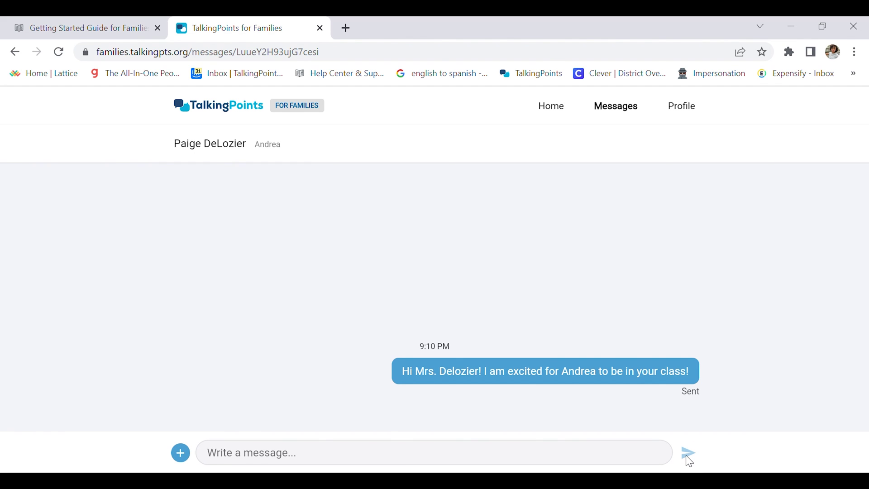
{"action": "left_click", "coordinate": [538, 115]}
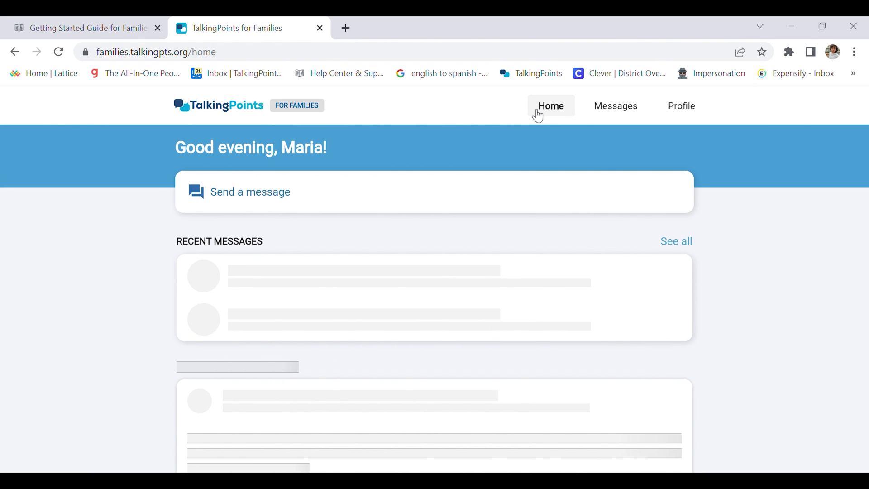